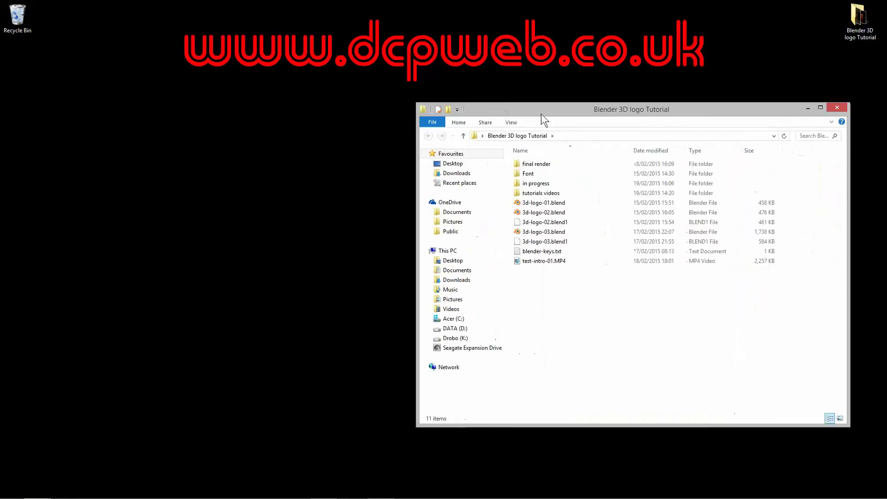
Open 3d-logo-03.blend from the Blender 3D logo Tutorial folder in Blender
double_click(537, 234)
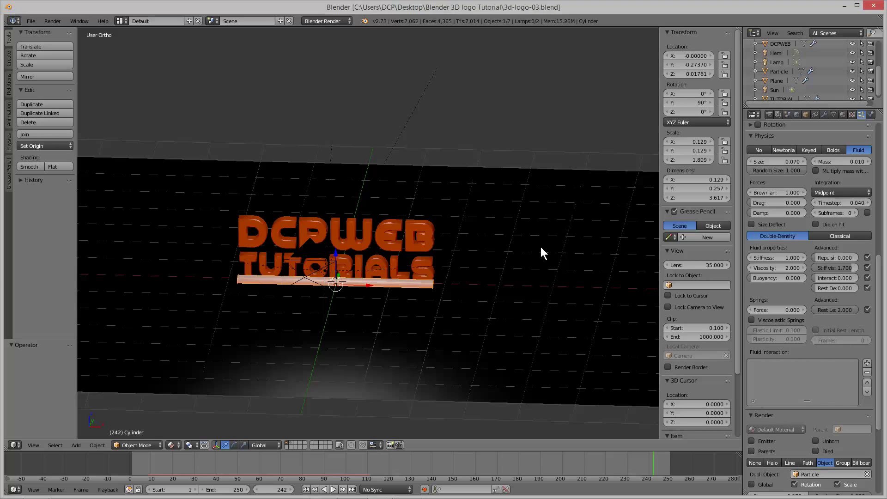
Maximize Blender, orbit the logo in perspective view, and play the particle animation
double_click(514, 7)
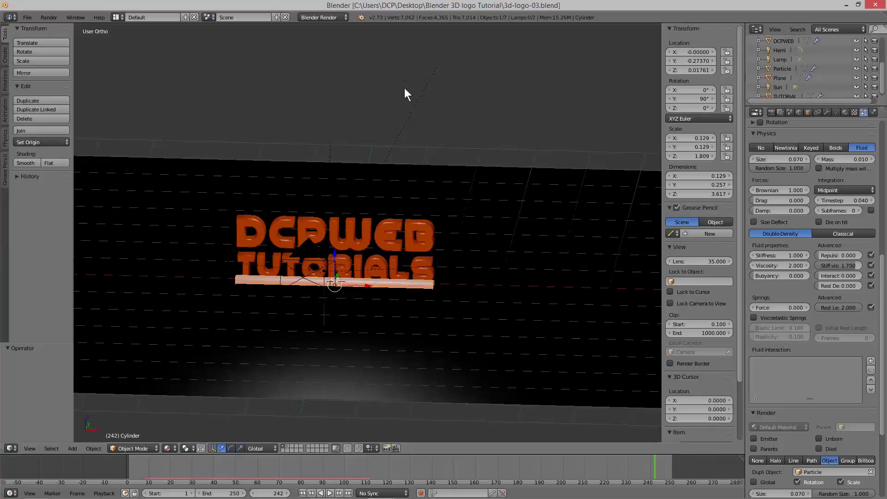
key(KP_5)
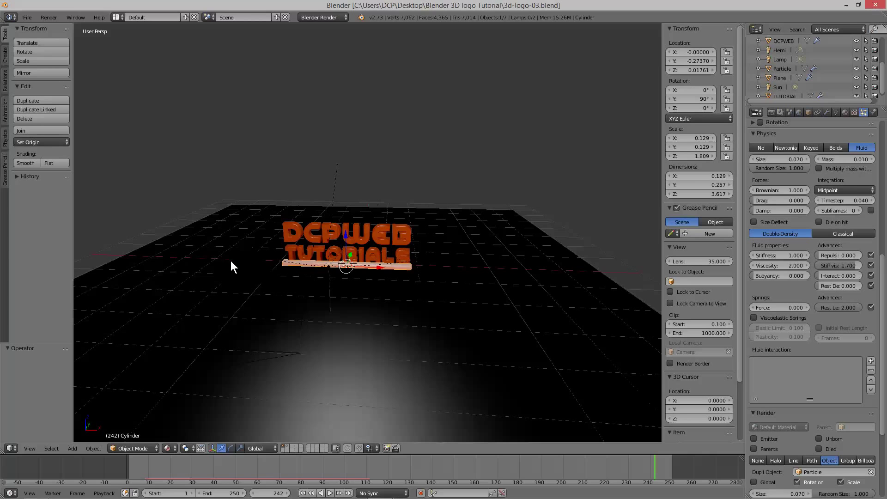
middle_drag(231, 260, 638, 259)
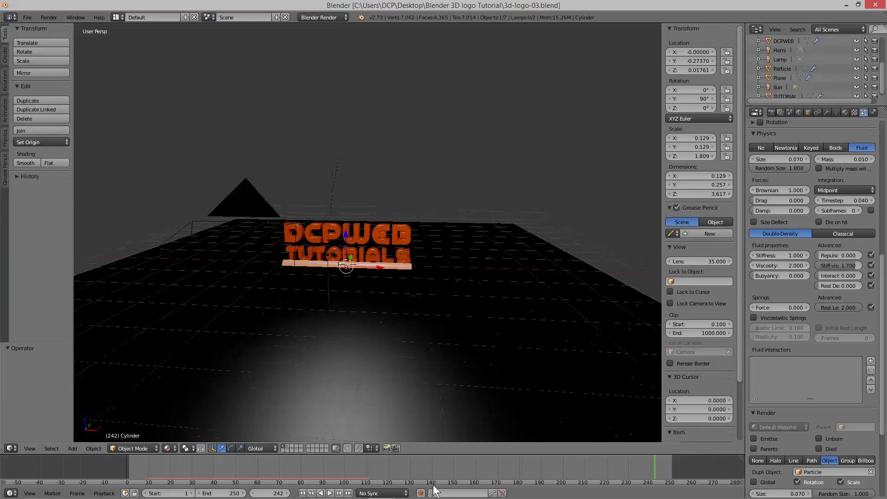
click(329, 493)
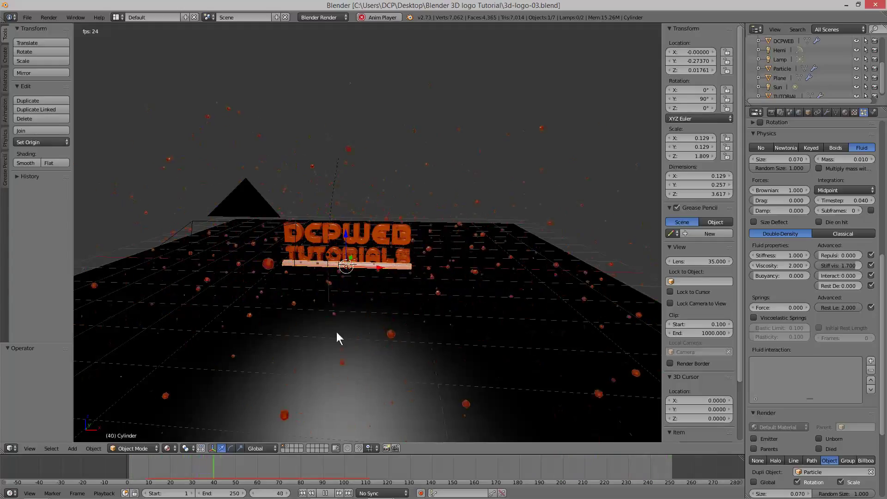
Stop the playback, return to frame 1, and zoom in on the logo
key(alt+a)
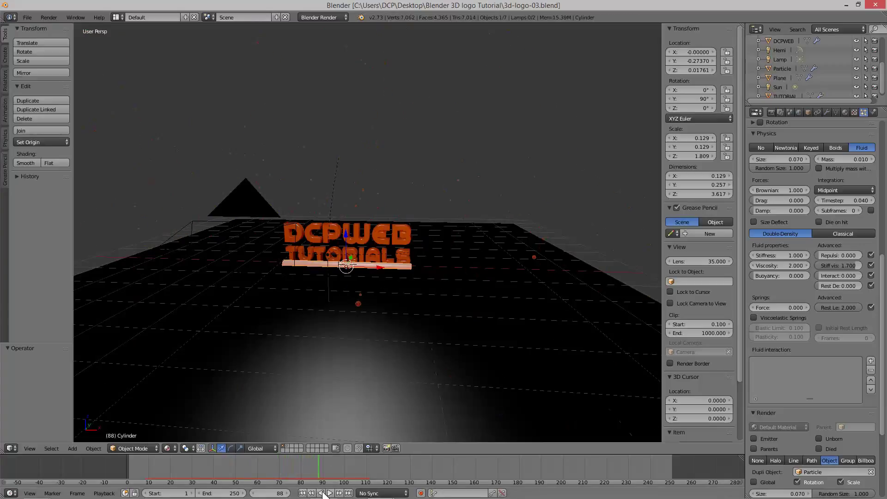
click(302, 493)
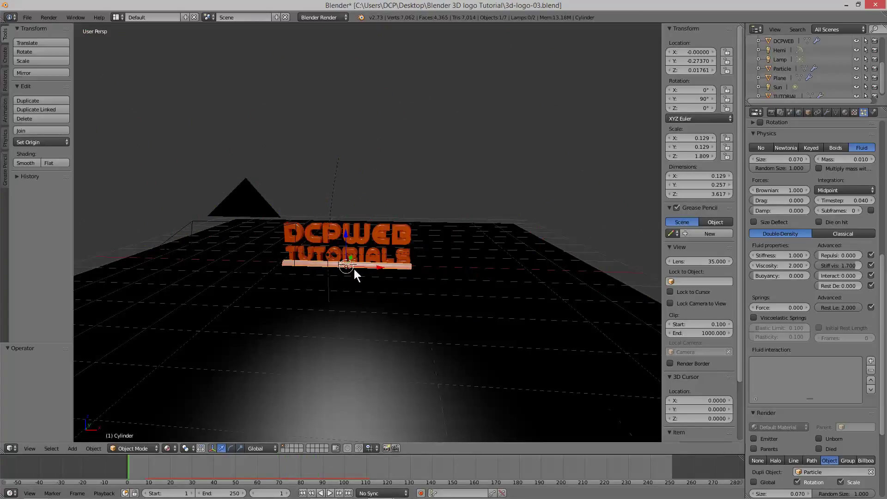
scroll(322, 243, up, 4)
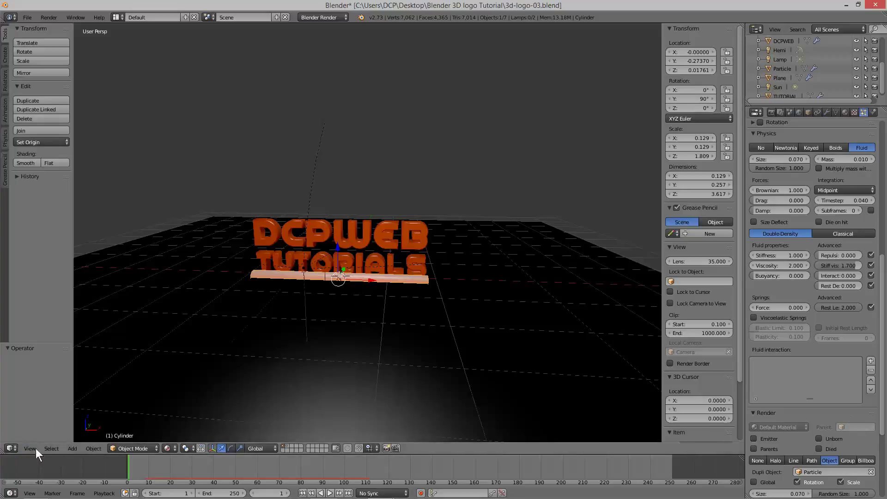
Make the main area a Compositing node editor with Use Nodes, Backdrop and Auto Render on, then render
click(11, 448)
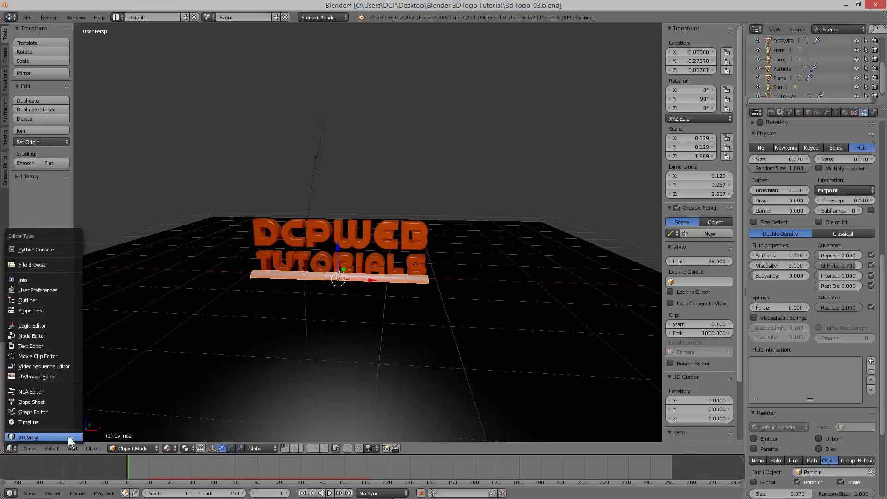
click(32, 335)
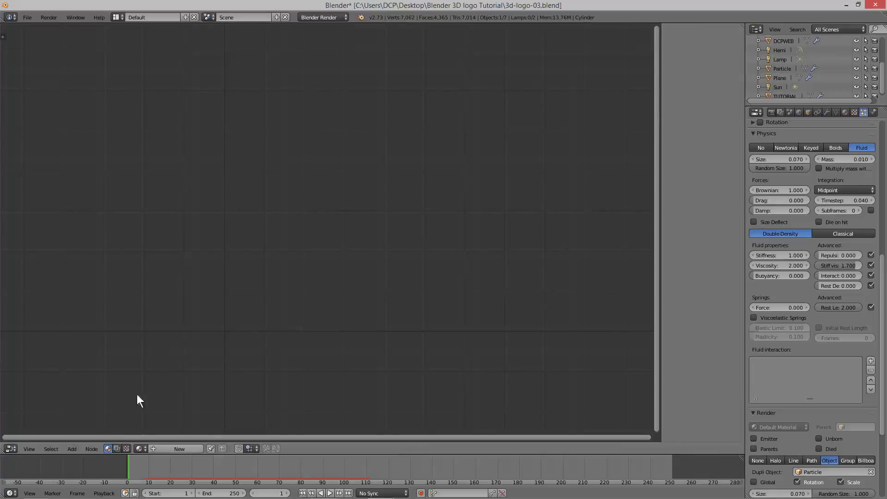
click(116, 448)
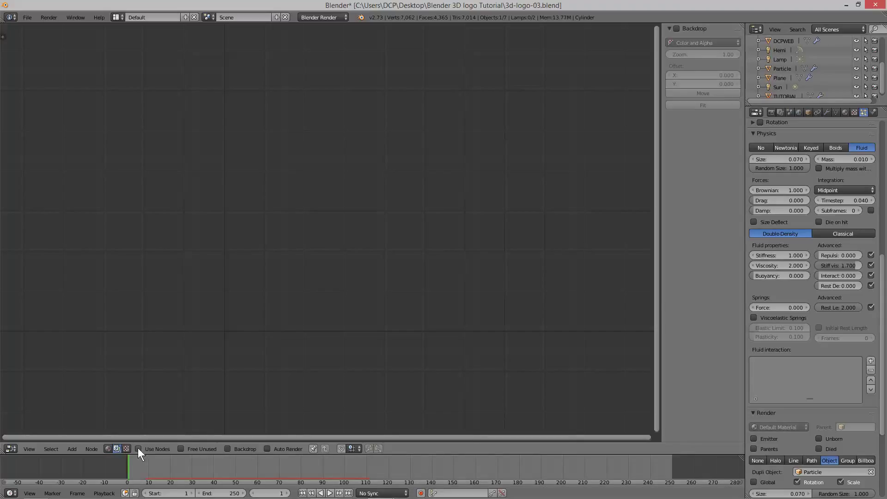
click(138, 449)
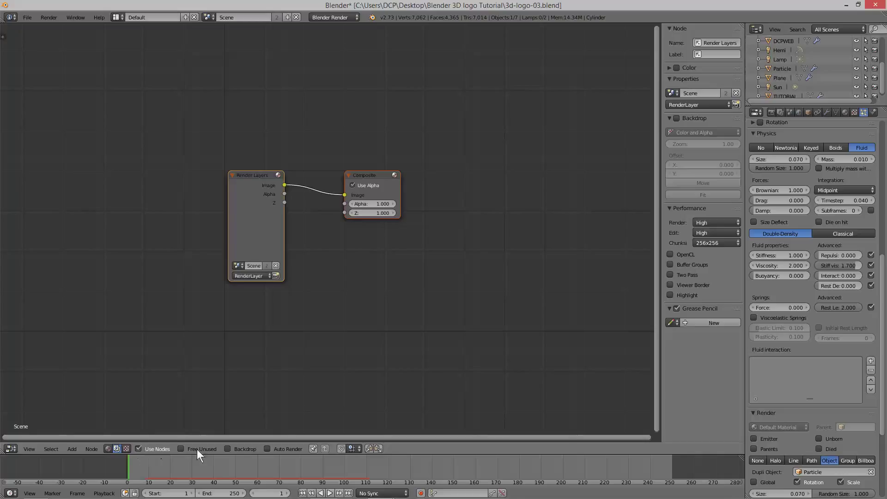
click(226, 449)
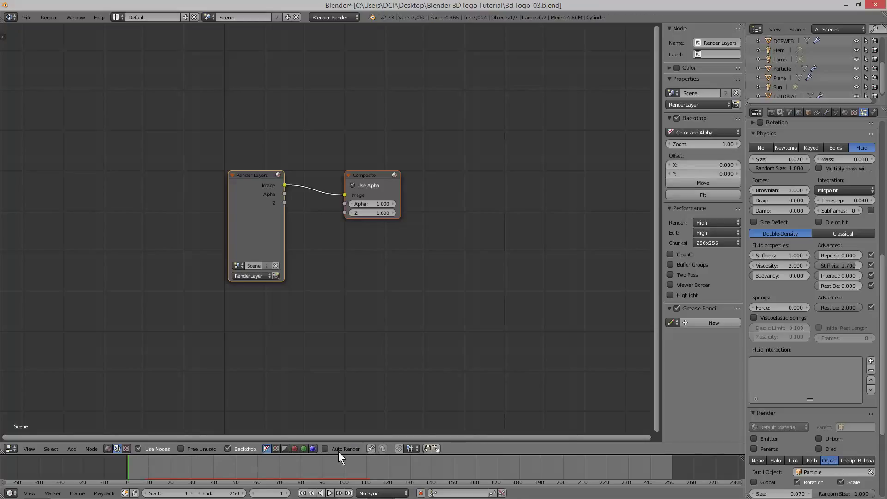
click(325, 449)
key(F12)
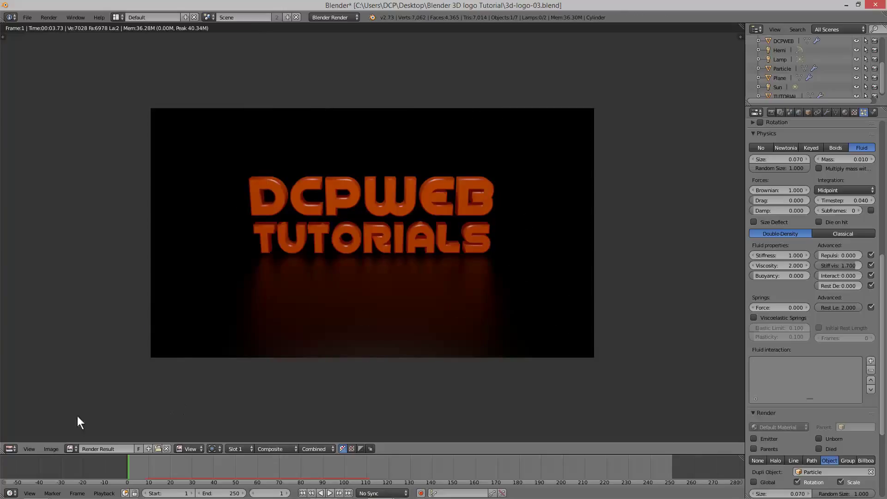
Leave the render result and return to the compositing nodes with the logo preview
key(Escape)
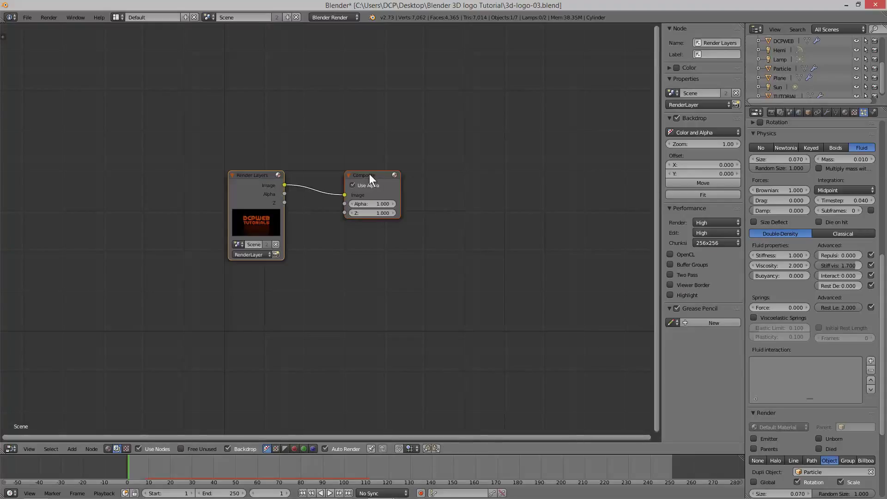
Spread Render Layers and Composite nodes apart and break the Image link between them
drag(370, 174, 489, 98)
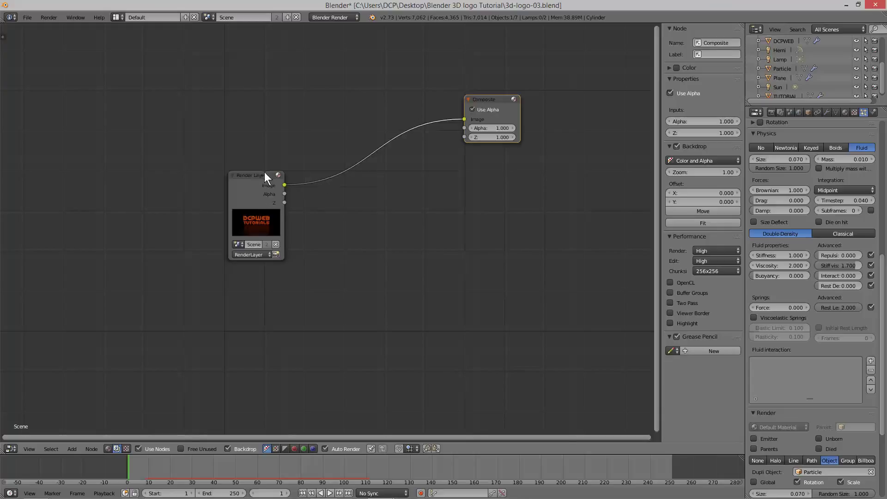
drag(264, 172, 181, 148)
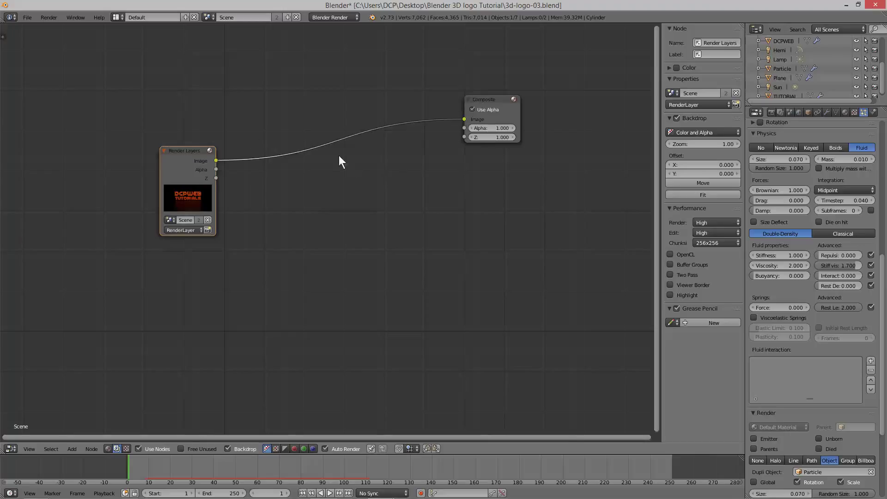
mouse_move(485, 98)
mouse_down()
mouse_move(487, 124)
mouse_move(486, 109)
mouse_up()
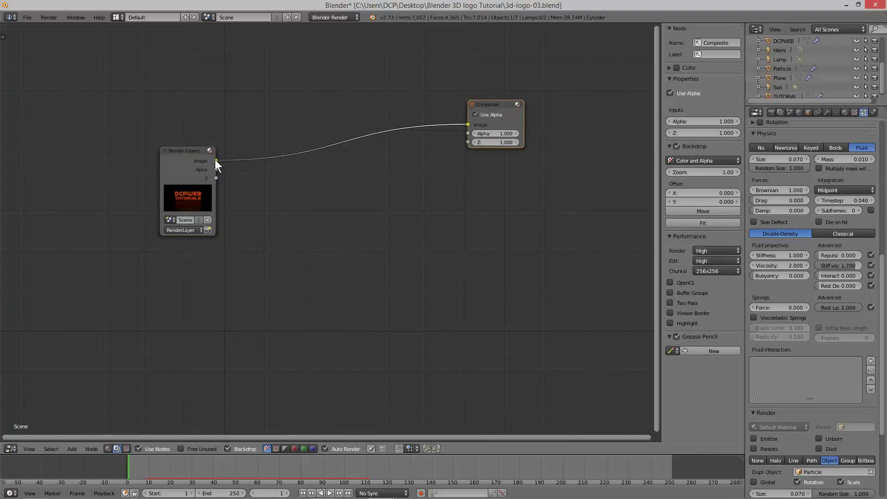
drag(216, 160, 468, 125)
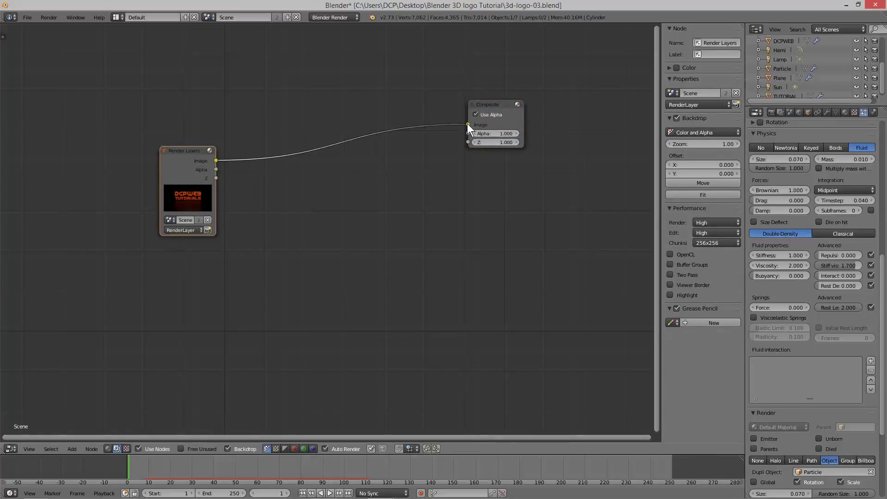
drag(467, 124, 369, 160)
key(shift+a)
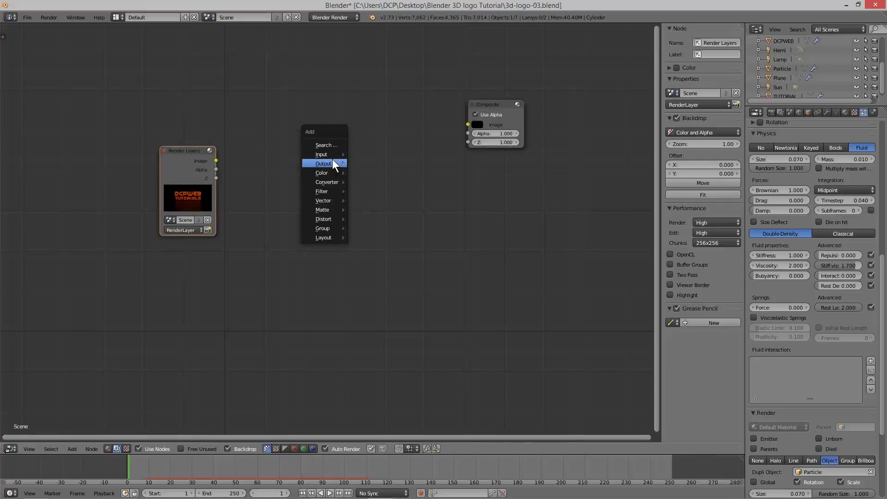
Add an Output > Viewer node at the top and shift the Composite node slightly down
mouse_move(333, 159)
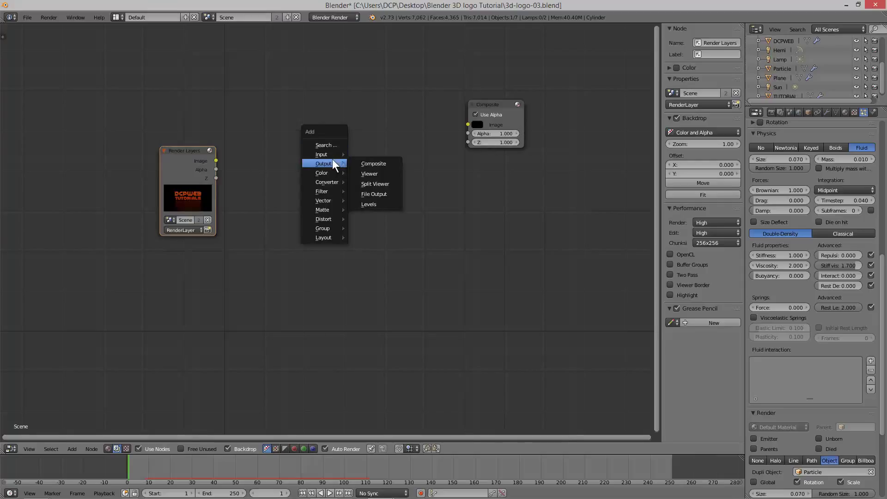
click(363, 174)
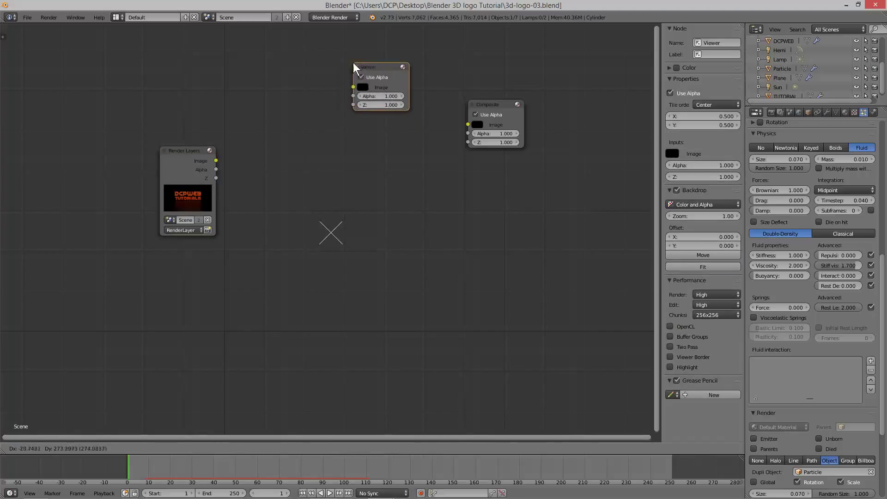
click(354, 59)
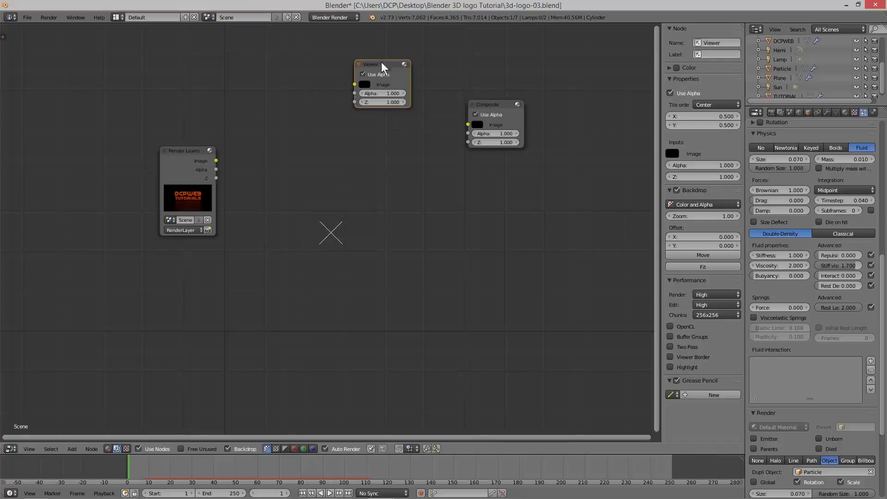
drag(382, 61, 389, 51)
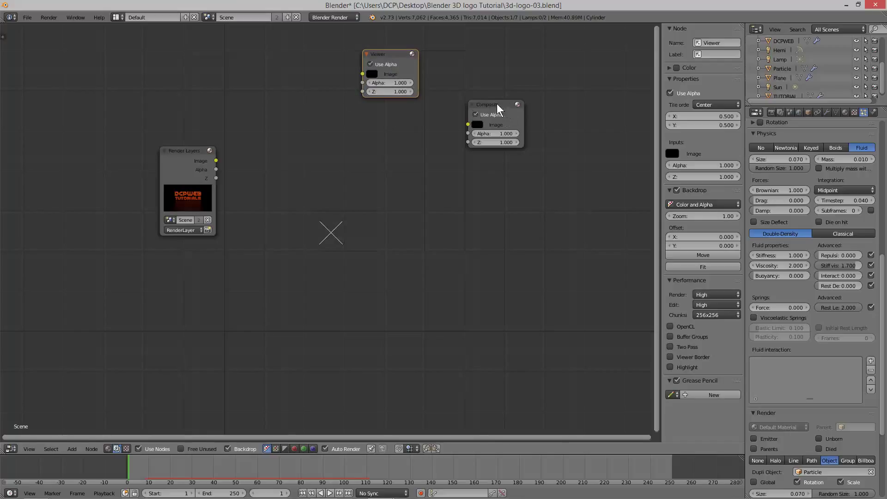
drag(497, 104, 505, 116)
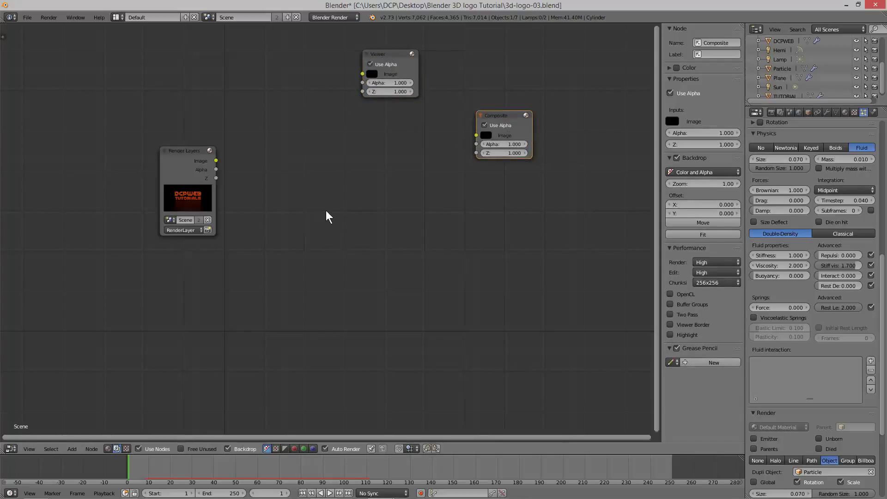
key(shift+a)
Add a Filter > Glare node and place it between Render Layers and Composite
mouse_move(325, 222)
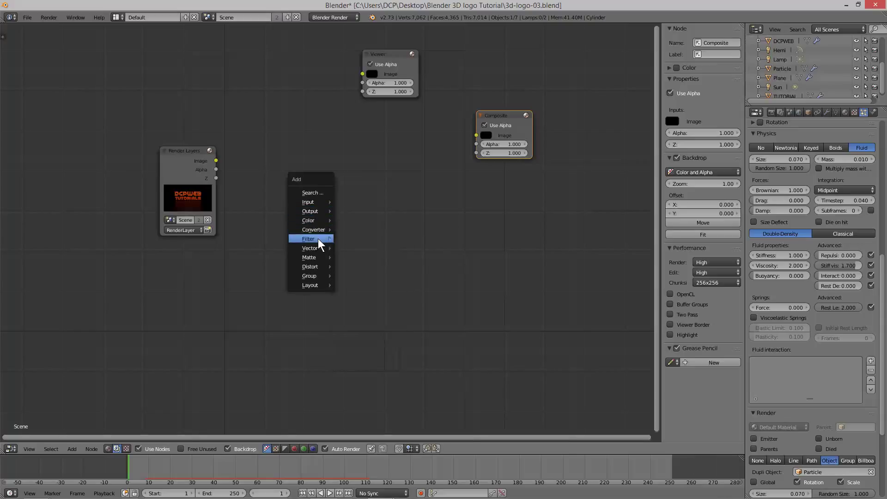
mouse_move(320, 243)
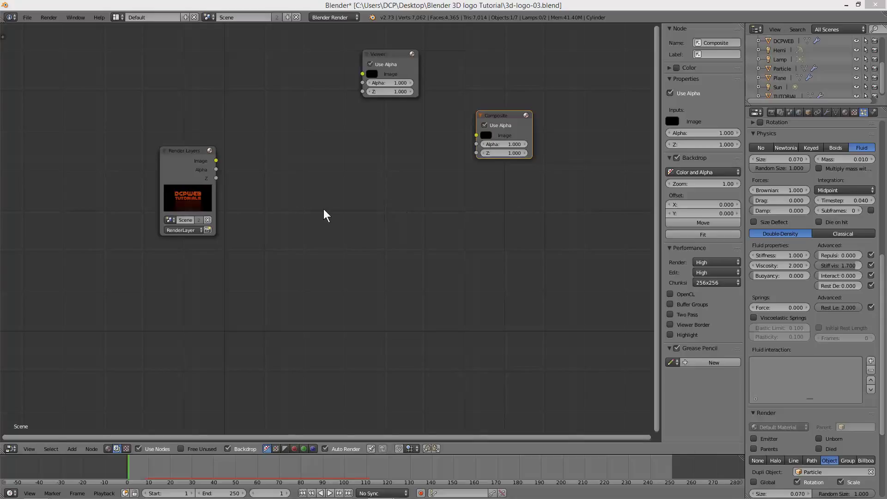
key(shift+a)
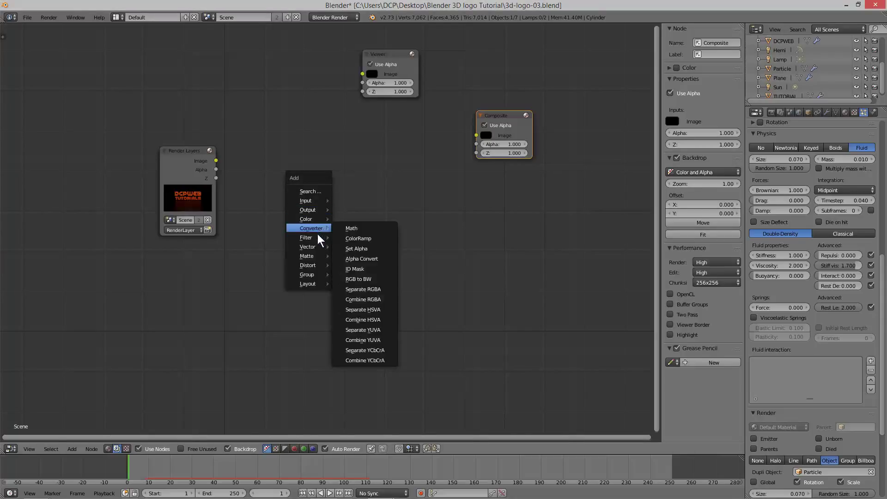
click(272, 213)
key(shift+a)
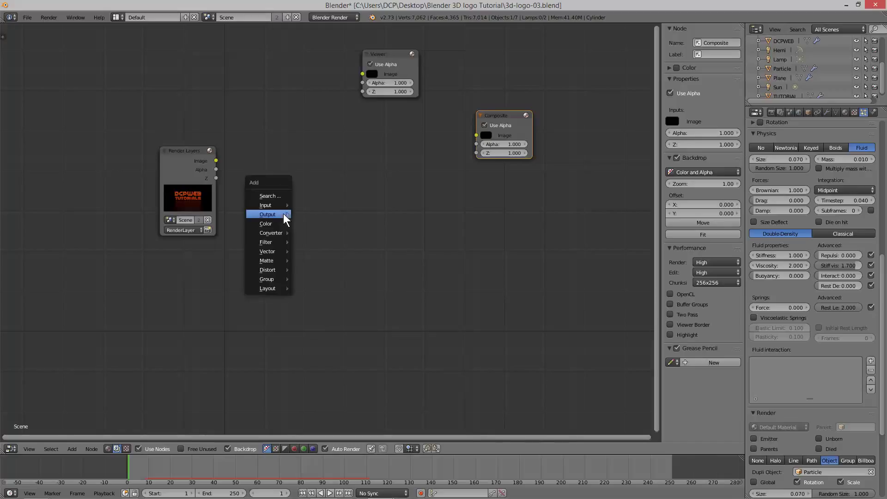
mouse_move(284, 213)
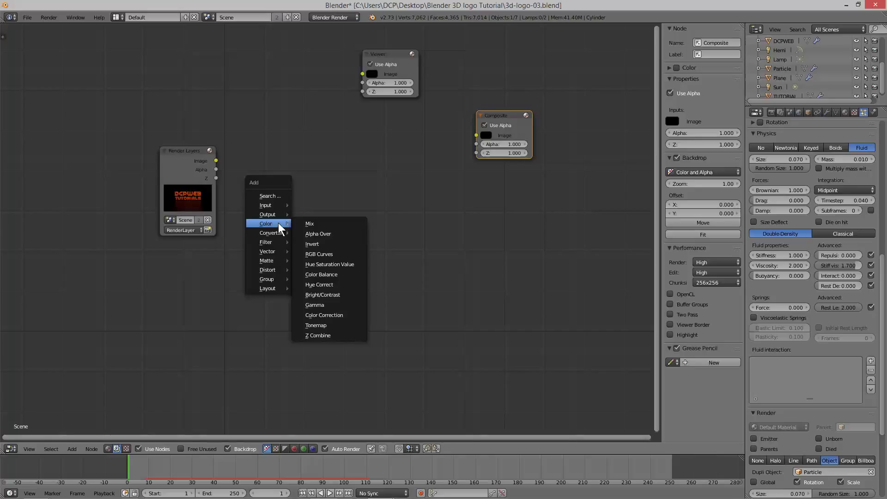
mouse_move(278, 241)
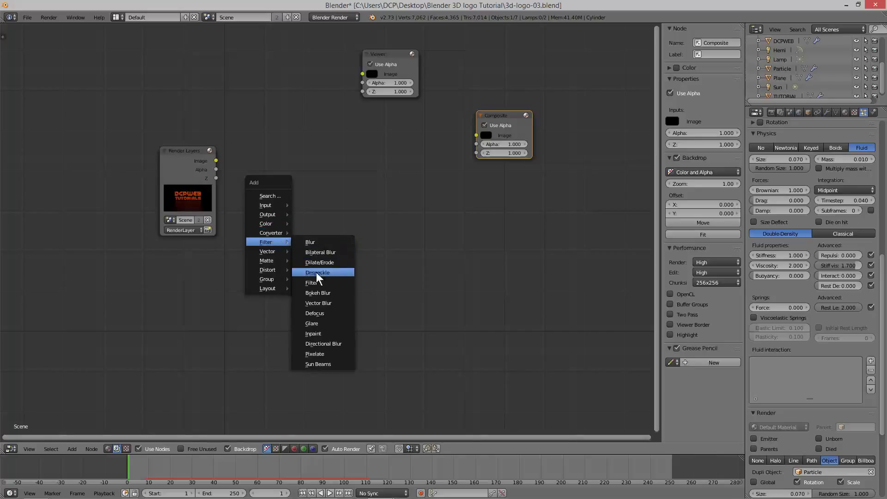
click(313, 323)
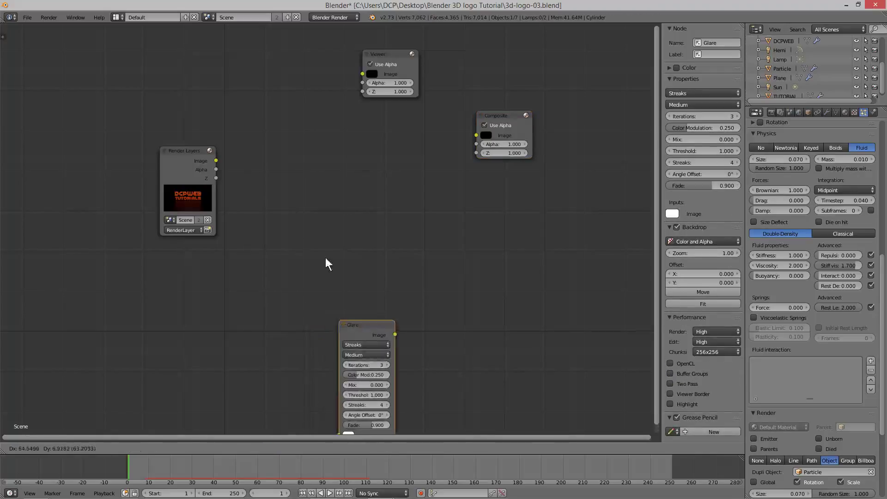
click(289, 119)
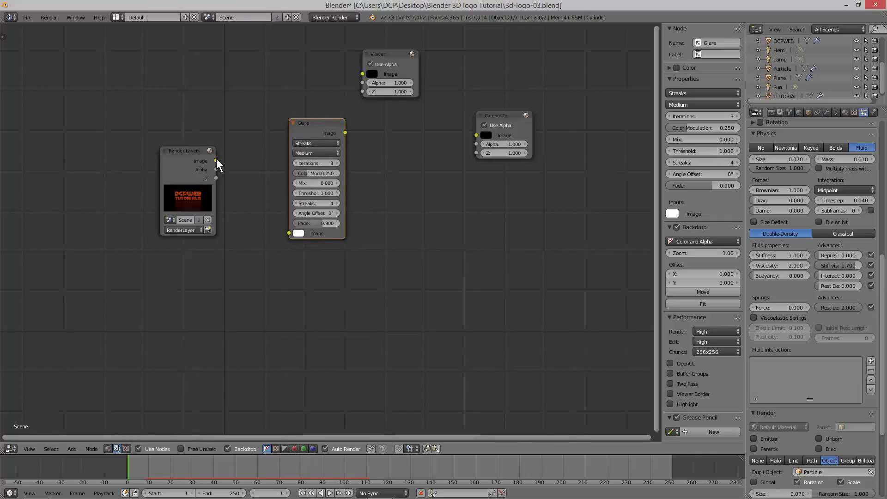
Link Render Layers Image into Glare, Glare into Viewer and Composite, and tidy the node layout
drag(215, 159, 287, 235)
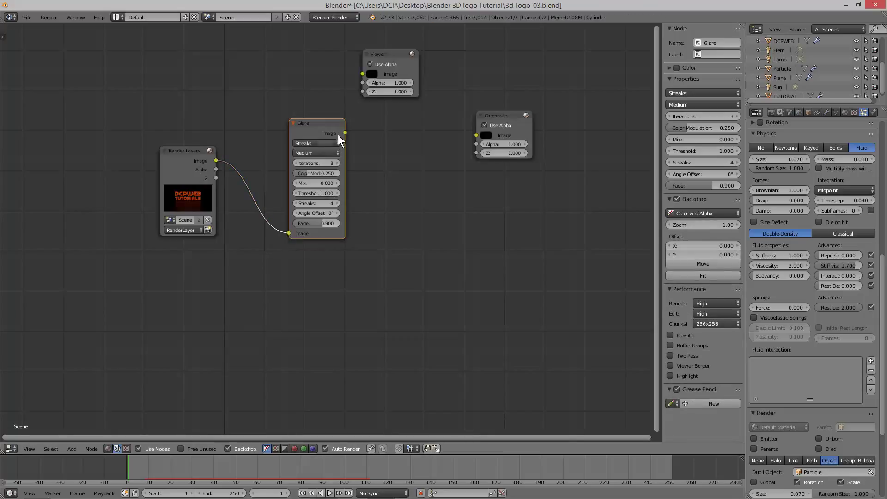
drag(346, 132, 362, 71)
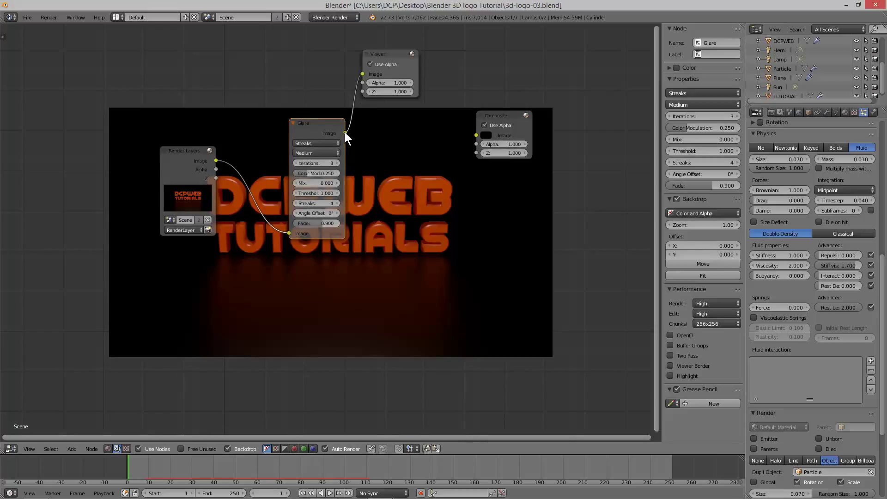
drag(345, 133, 475, 135)
drag(313, 126, 278, 98)
drag(398, 53, 423, 46)
drag(197, 147, 134, 124)
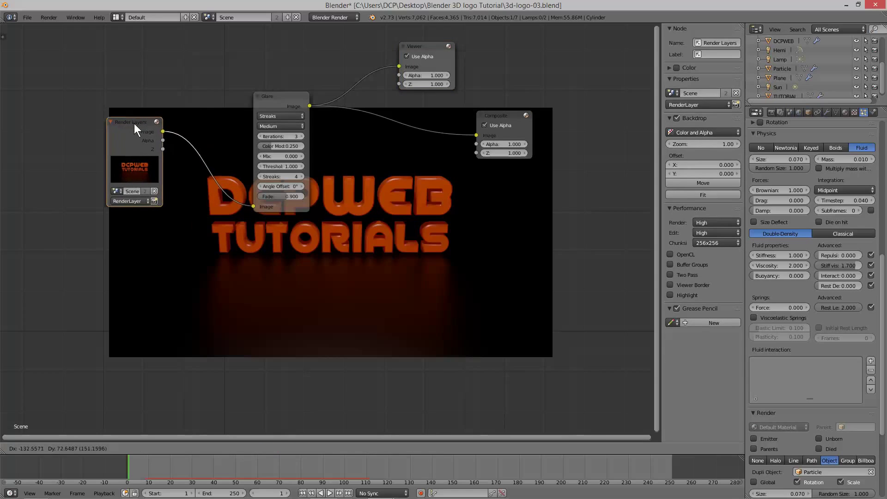
drag(272, 92, 251, 45)
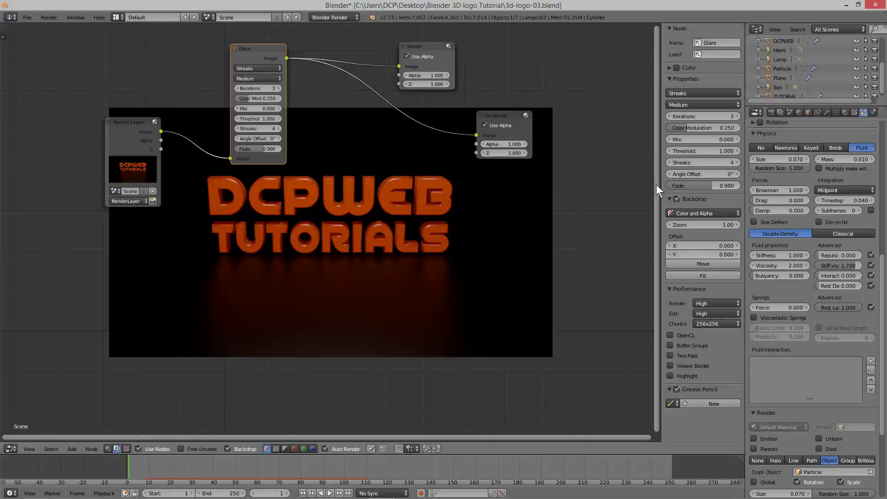
Set the Glare to High quality, 5 iterations, 10° angle offset and 5 streaks
click(261, 78)
click(256, 70)
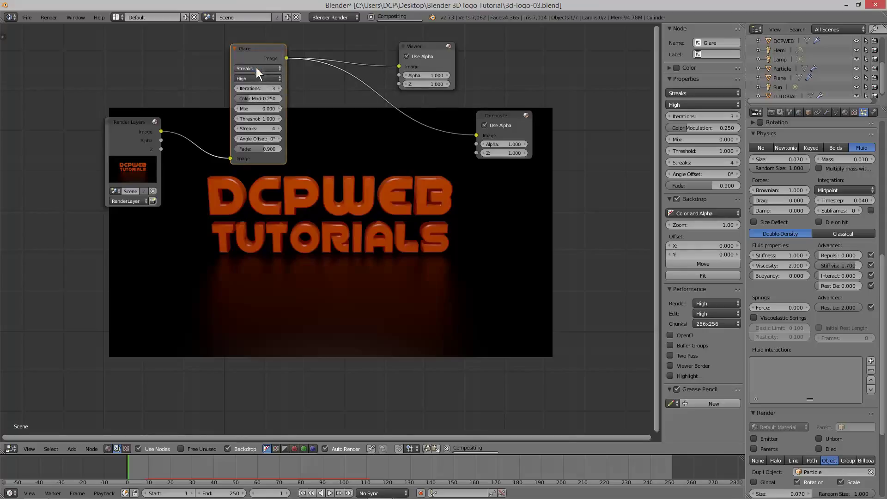
click(279, 88)
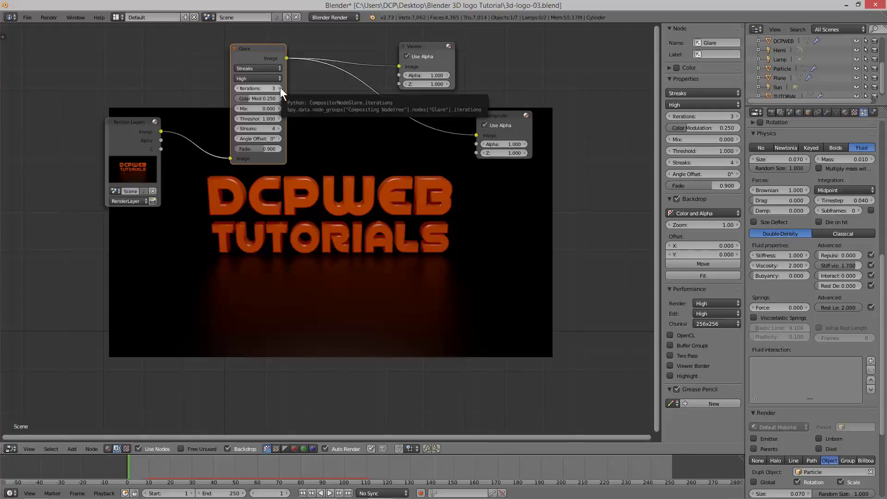
click(280, 88)
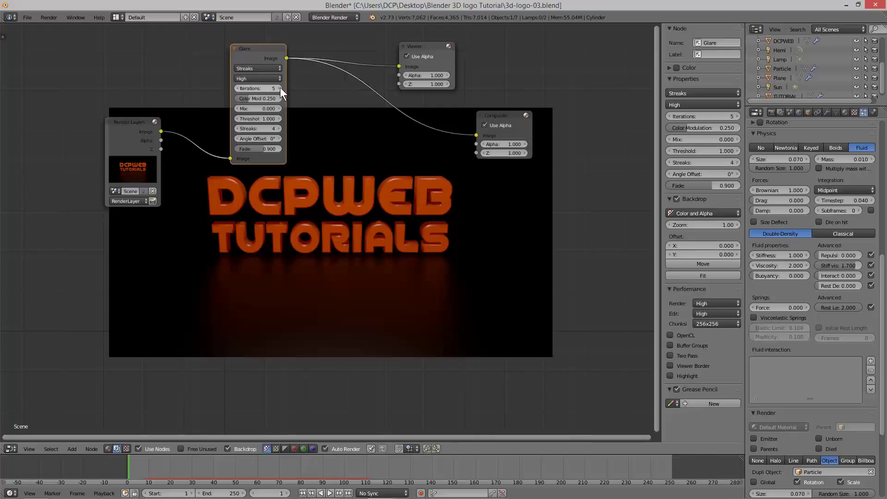
click(279, 139)
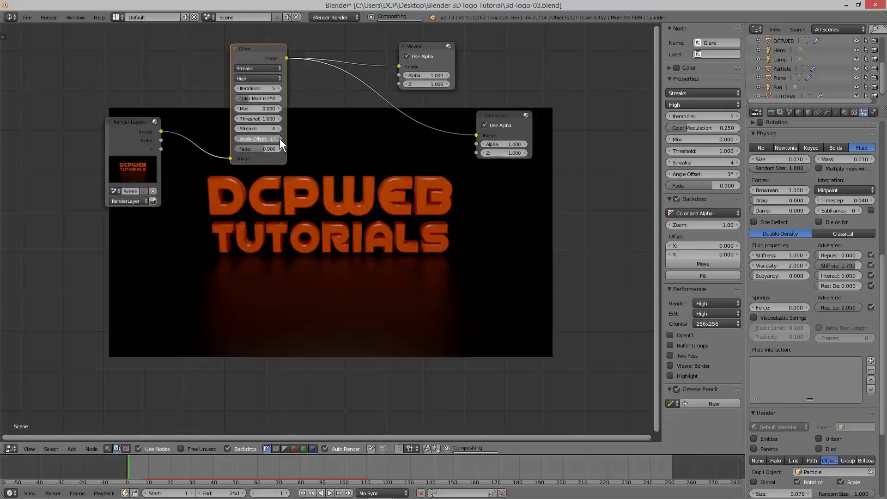
click(279, 138)
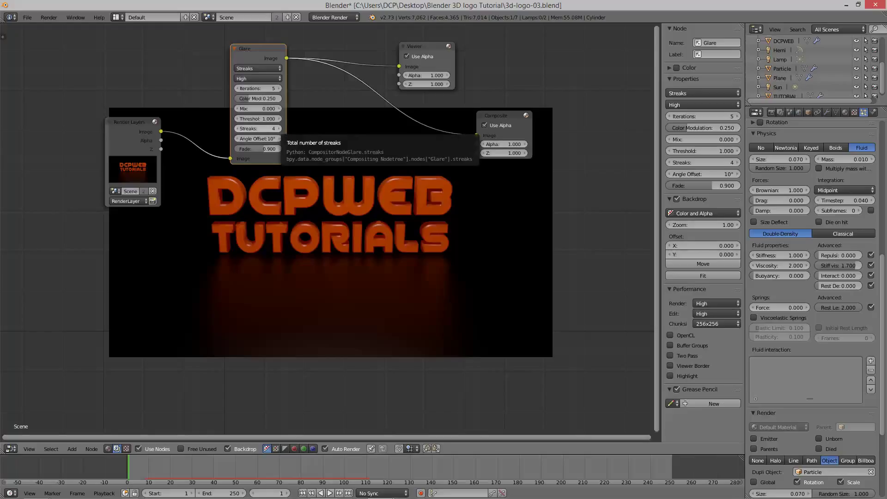
click(279, 128)
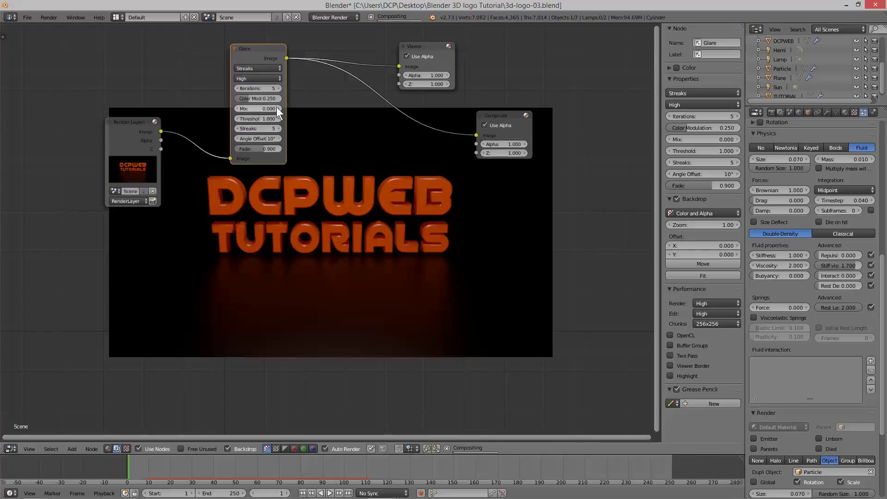
Set the Glare Mix to 0.100 and Threshold to 0.100, then nudge the node slightly
click(279, 109)
click(237, 118)
click(238, 118)
click(238, 118)
click(238, 119)
click(238, 118)
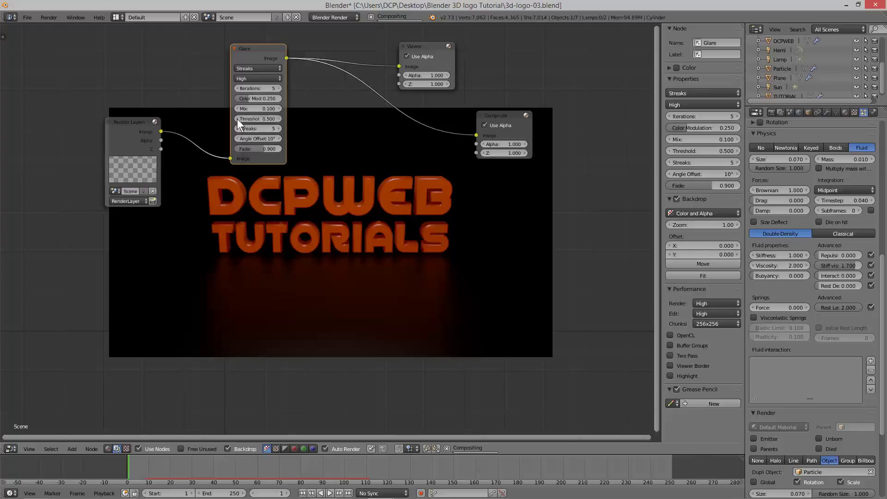
click(237, 118)
click(237, 118)
click(237, 118)
click(237, 119)
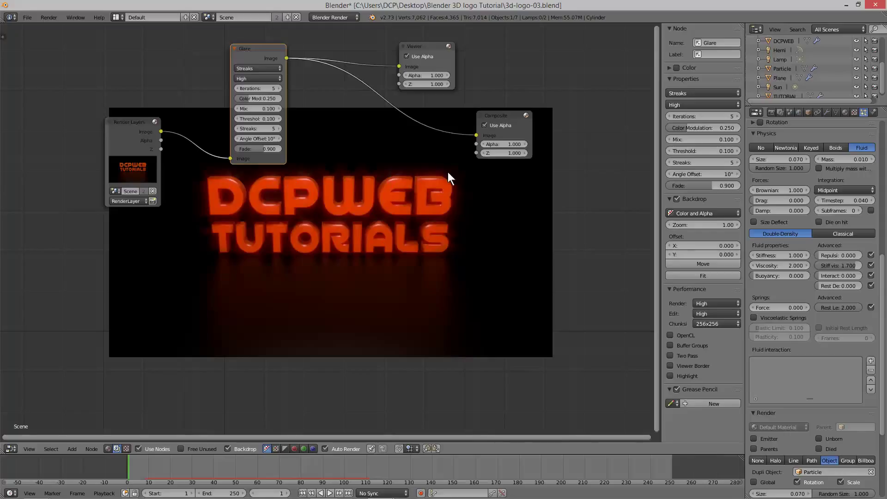
drag(248, 45, 257, 49)
Zoom the node view and rearrange the Glare and Render Layers nodes over the backdrop
scroll(268, 125, up, 1)
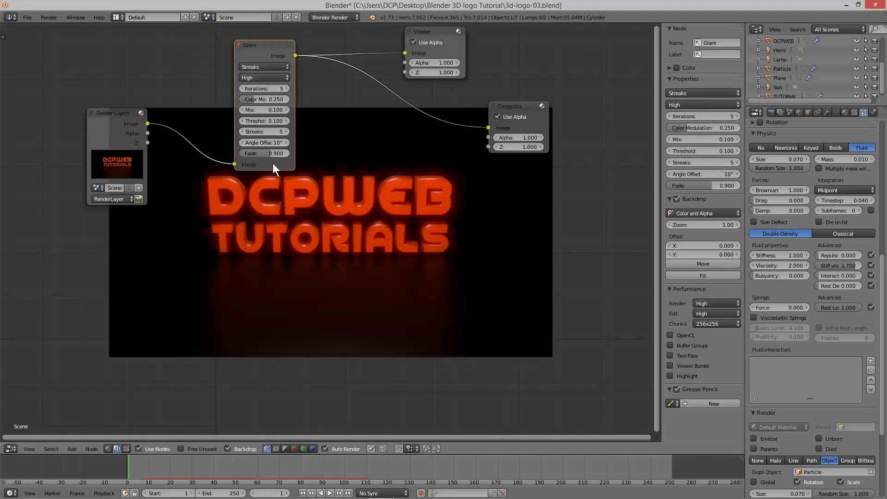
scroll(273, 163, up, 2)
scroll(273, 167, down, 3)
scroll(272, 173, up, 2)
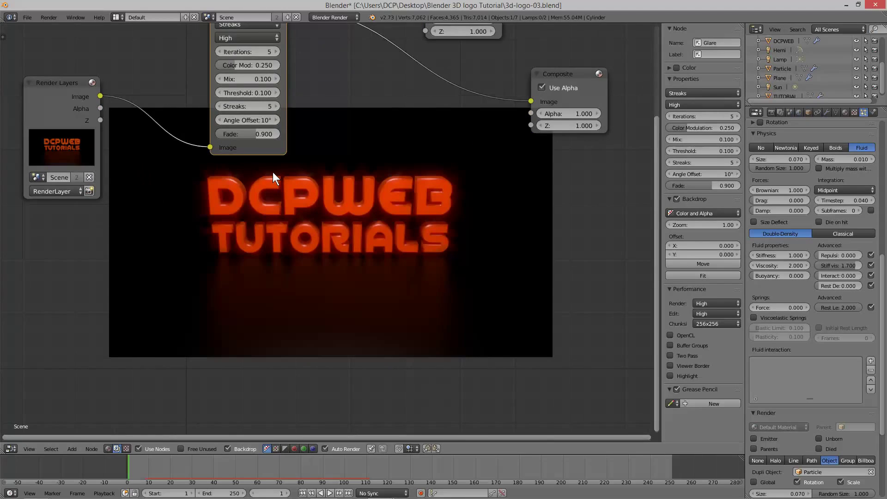
scroll(273, 172, down, 2)
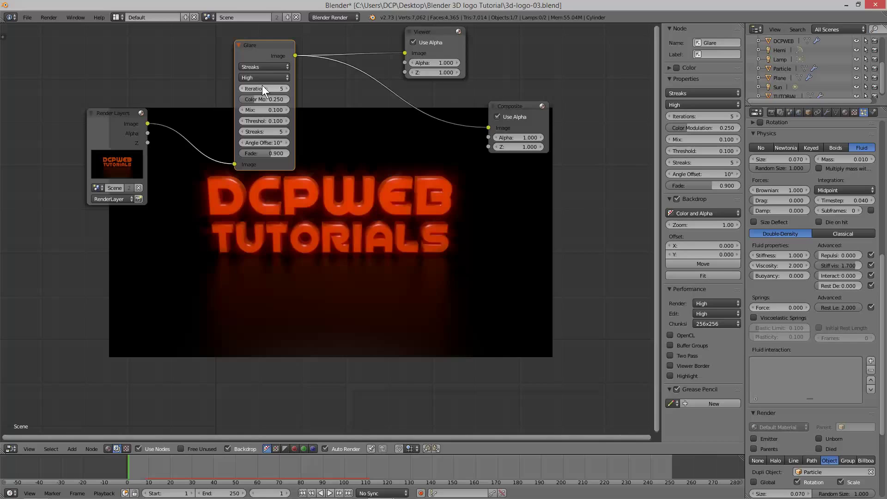
scroll(262, 85, up, 1)
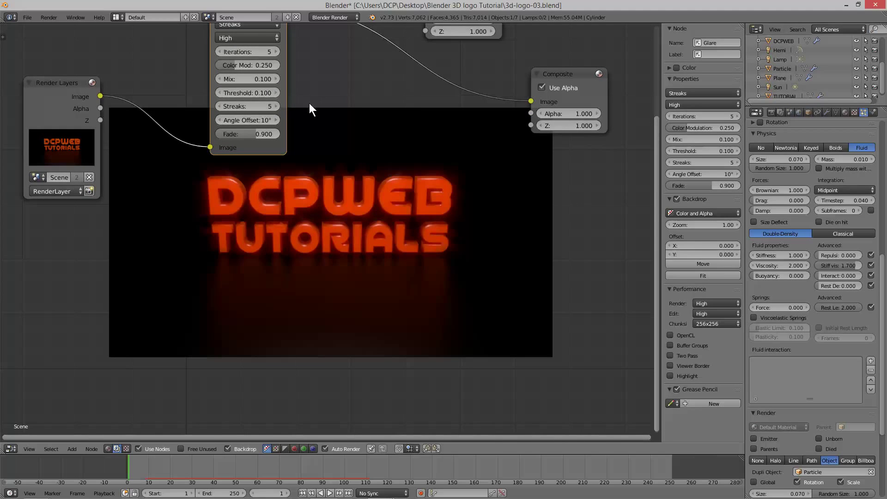
scroll(309, 104, down, 1)
drag(254, 31, 171, 44)
drag(90, 101, 48, 67)
drag(177, 42, 156, 42)
Raise Glare Color Modulation to about 0.359 and scrub to frame 30 to refresh the preview
scroll(155, 41, up, 2)
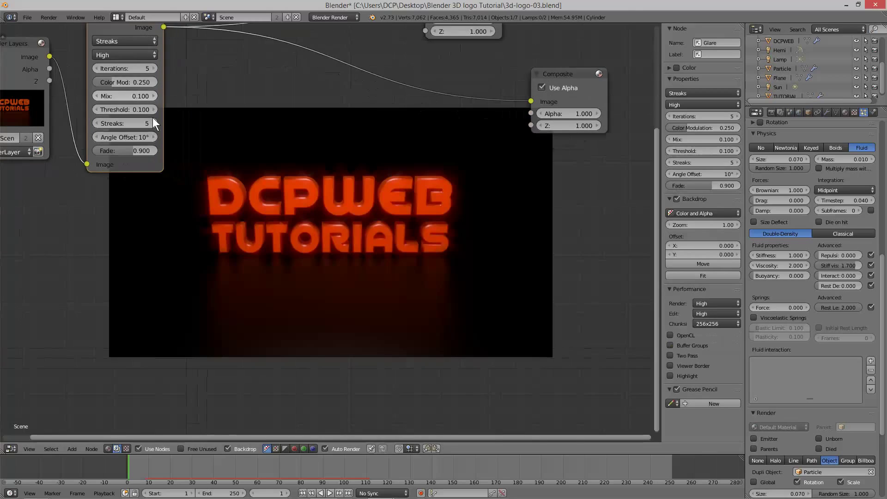
middle_drag(187, 92, 201, 160)
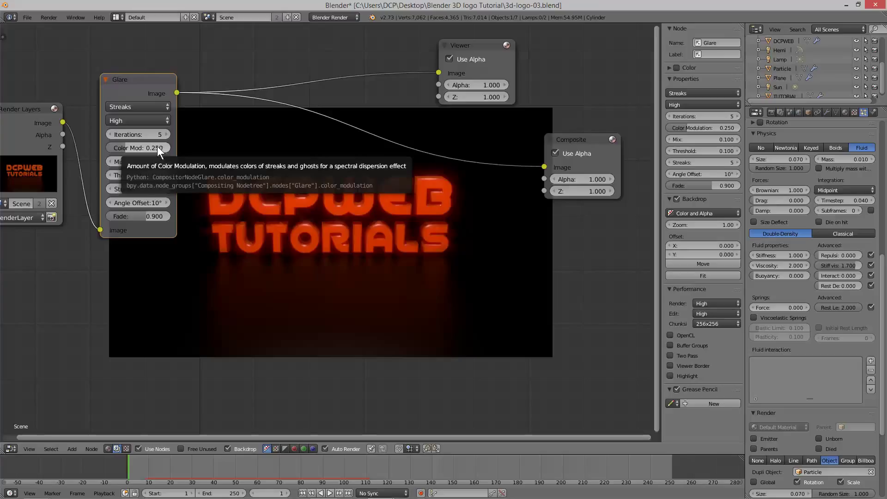
drag(157, 146, 200, 146)
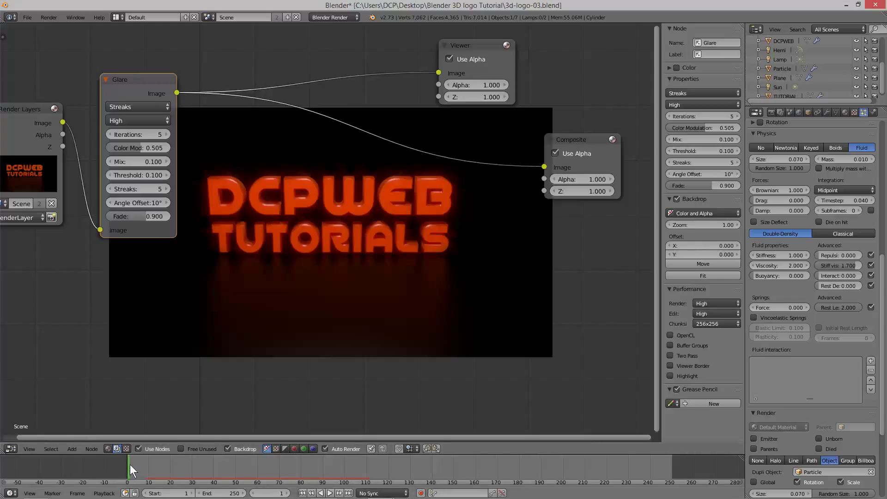
drag(127, 463, 165, 463)
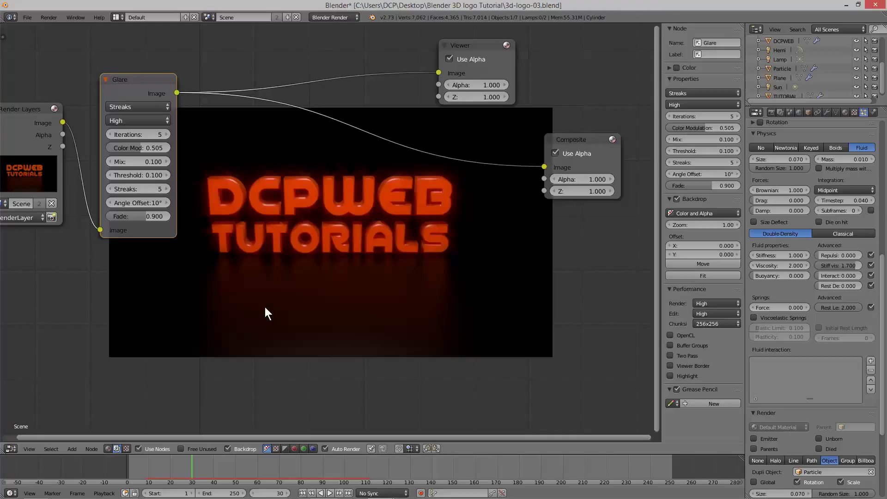
Render frame 30 with F12 and zoom the Render Result to inspect the glowing logo and particles
key(F12)
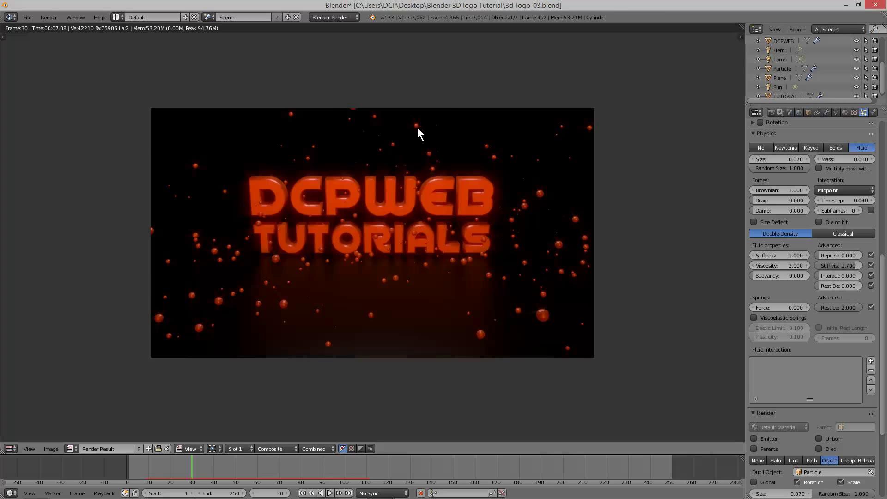
scroll(418, 134, up, 3)
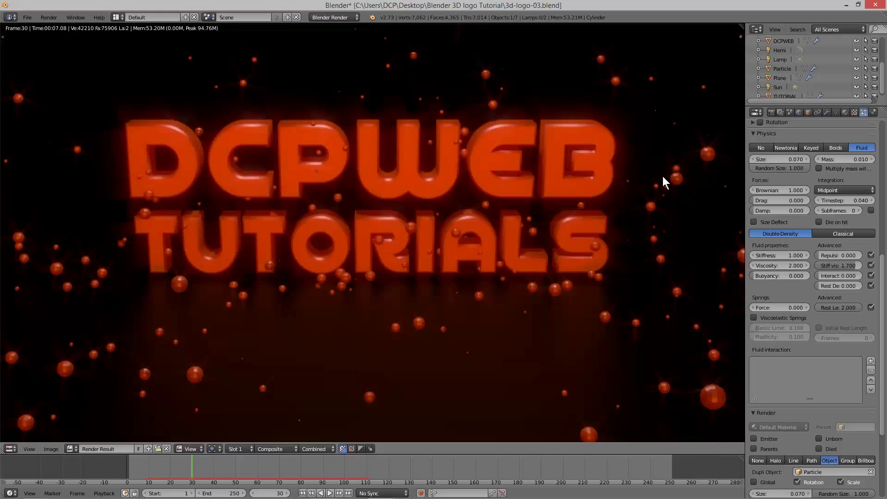
scroll(642, 271, down, 3)
scroll(621, 281, up, 1)
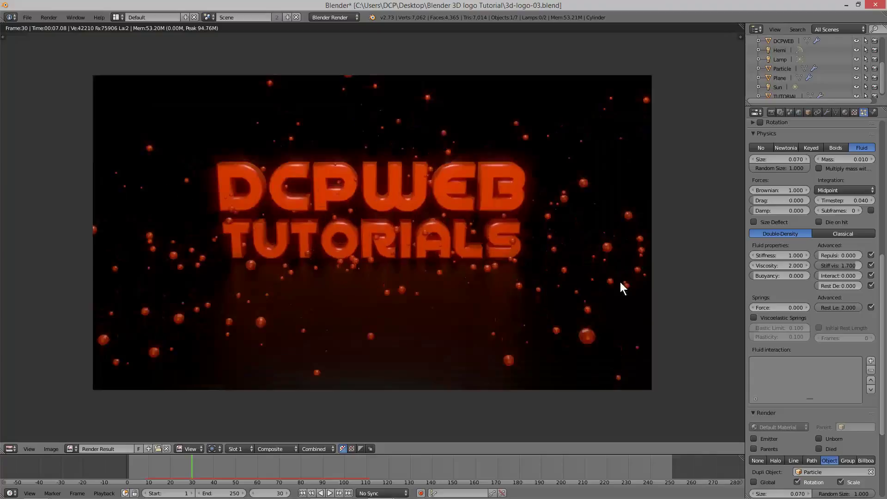
scroll(620, 282, down, 1)
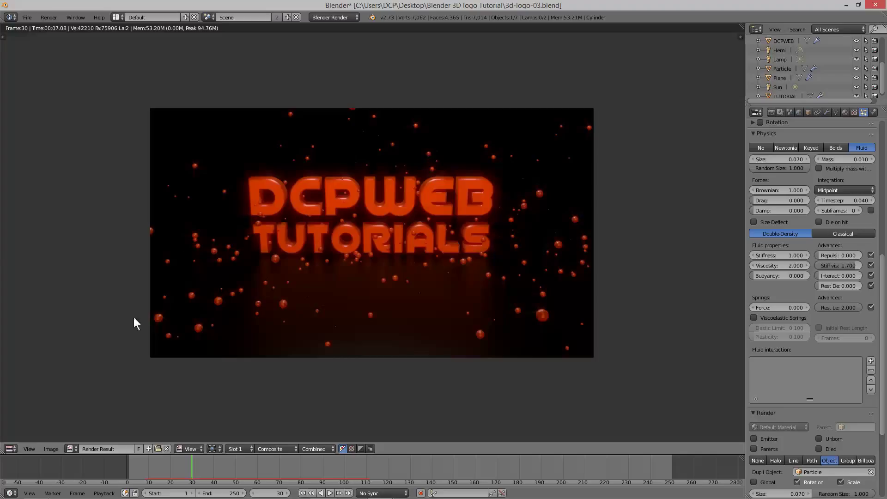
Return to the compositing nodes and try 10 and 8 Glare streaks before settling on 5
click(12, 448)
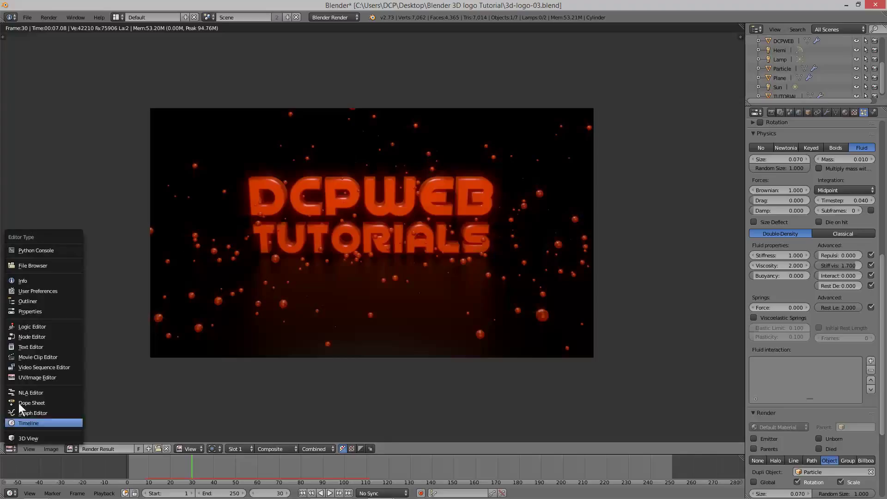
click(31, 336)
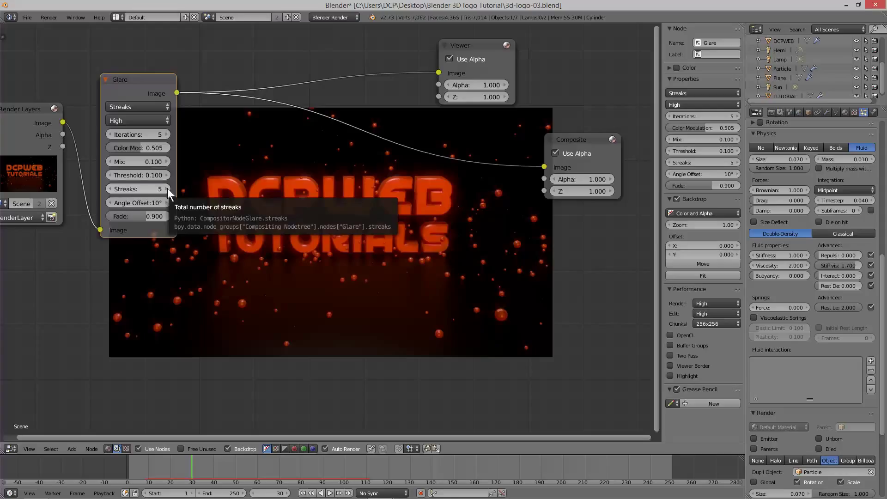
drag(138, 188, 160, 188)
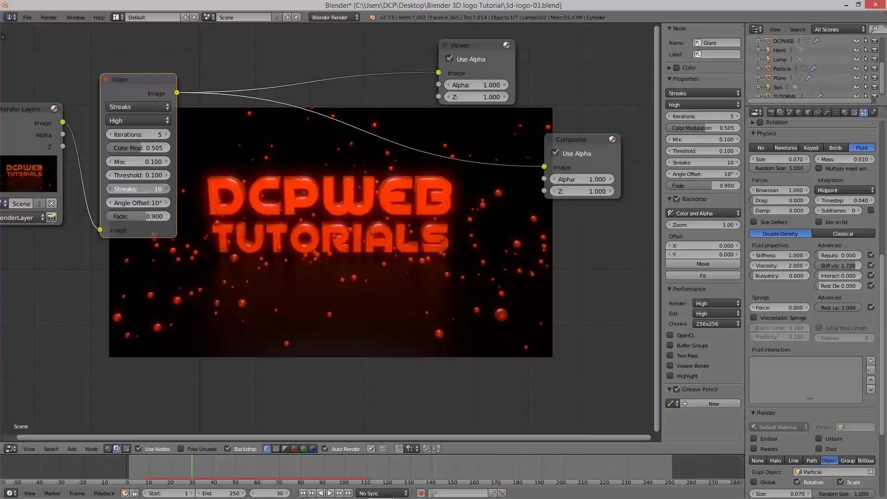
drag(139, 189, 132, 189)
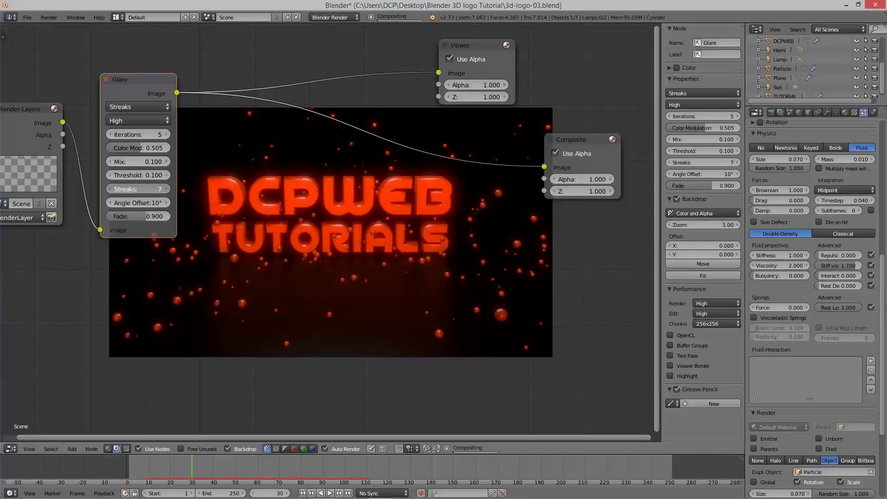
drag(139, 189, 148, 186)
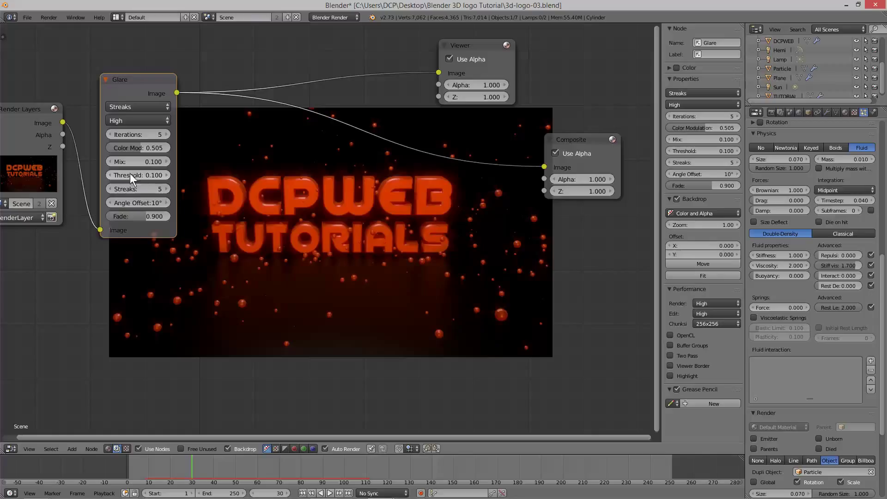
Try Glare Threshold 0.200 and 0.000, keep 0.100, then move the Glare and Viewer nodes aside
click(167, 175)
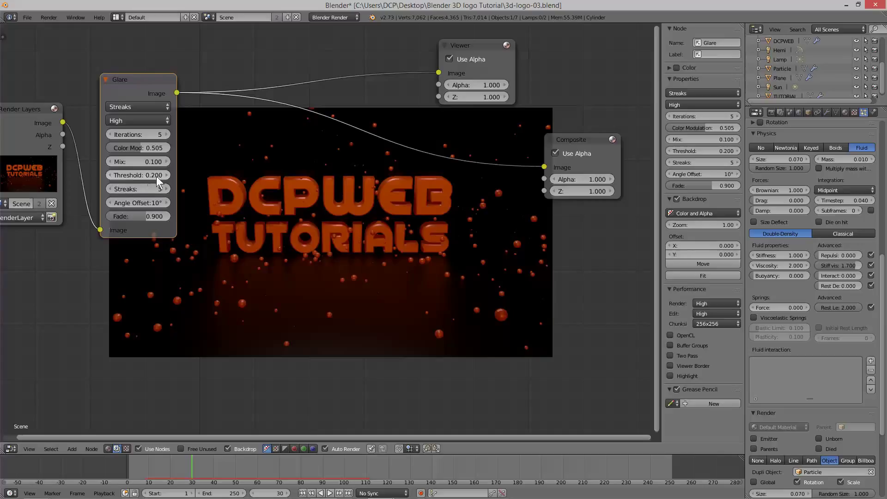
click(111, 175)
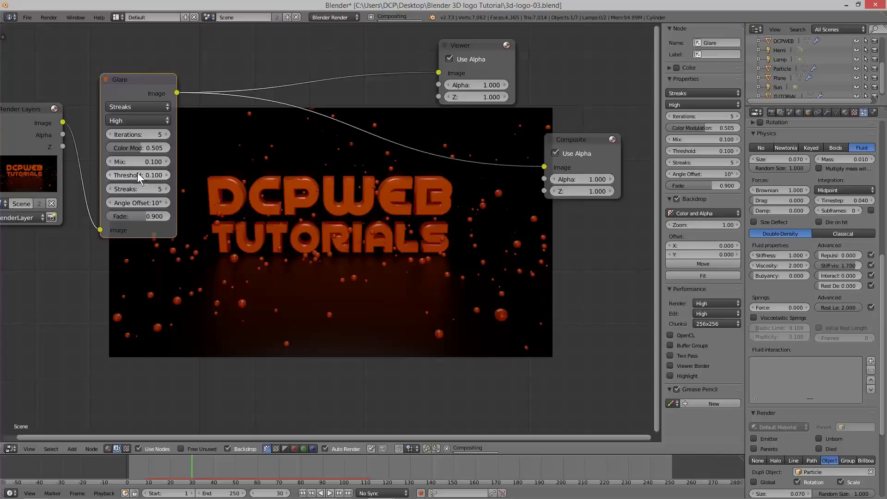
click(110, 176)
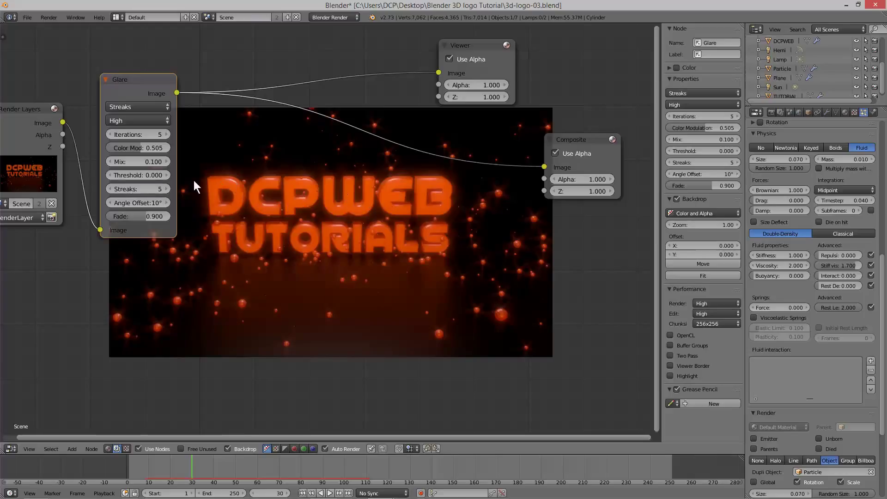
click(166, 175)
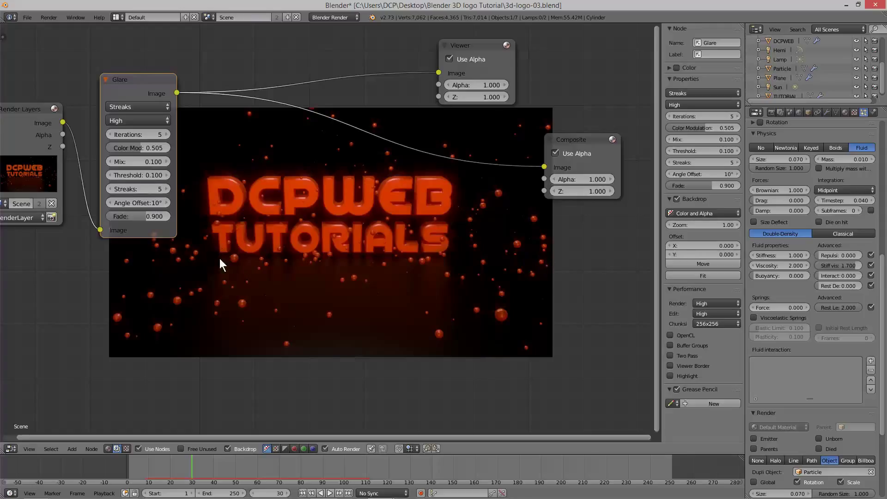
drag(130, 81, 113, 61)
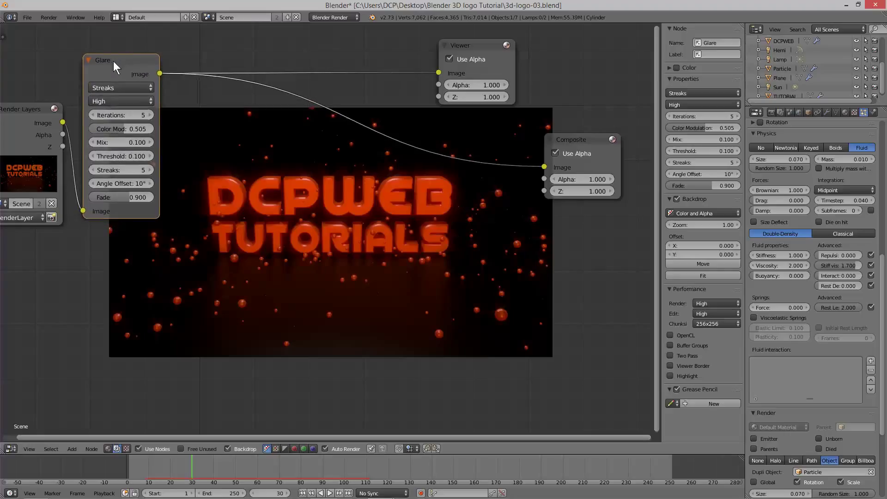
mouse_move(468, 45)
mouse_down()
mouse_move(489, 36)
mouse_move(481, 38)
mouse_up()
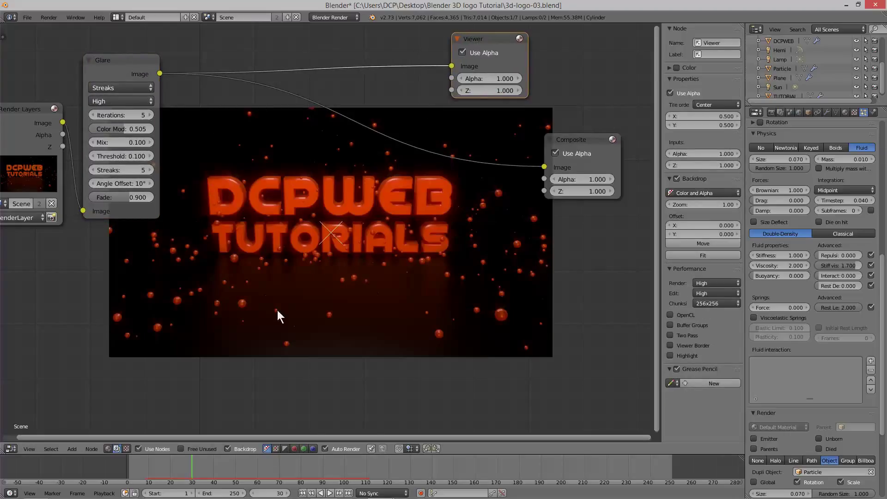
Back in the 3D View, set Resolution % to 100 for full 1920×1080 and expand the Performance panel
click(11, 449)
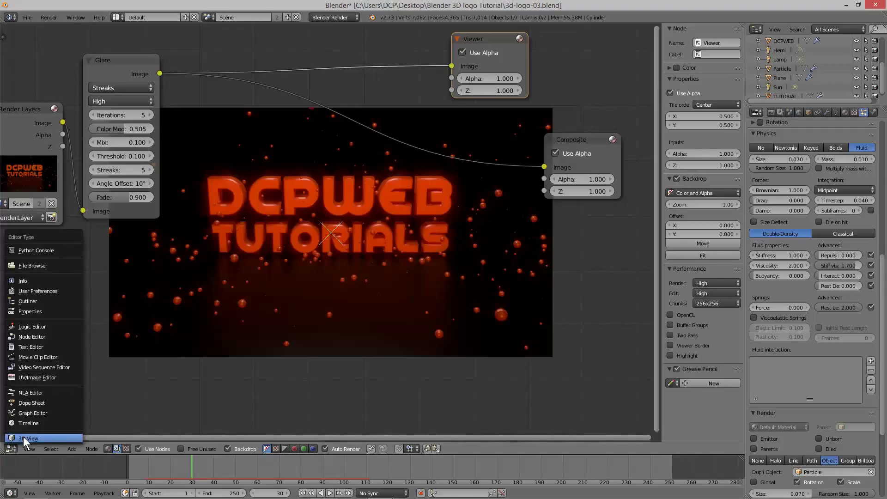
click(23, 438)
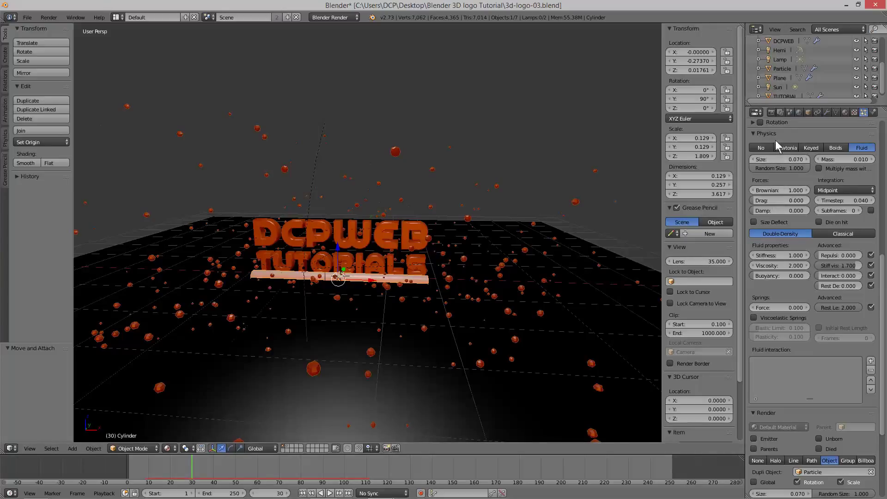
click(771, 115)
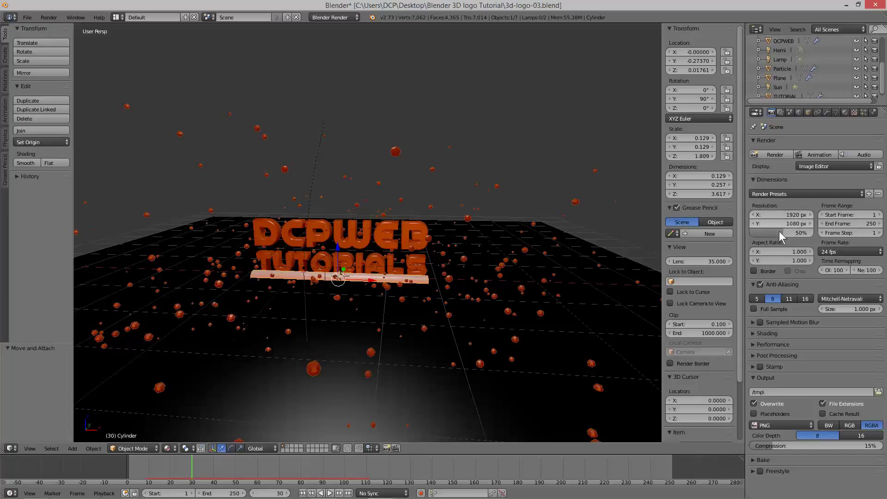
drag(780, 236, 814, 234)
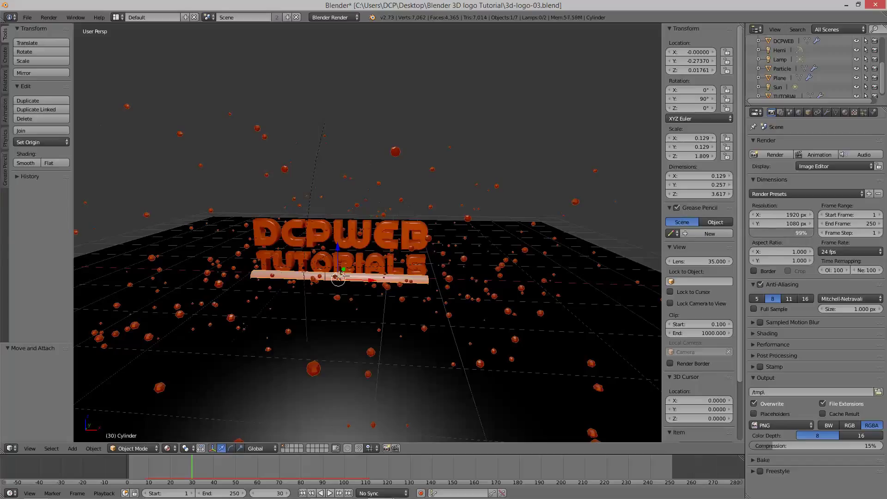
mouse_move(813, 237)
mouse_down()
mouse_move(779, 236)
mouse_move(815, 232)
mouse_up()
click(755, 344)
scroll(784, 345, down, 4)
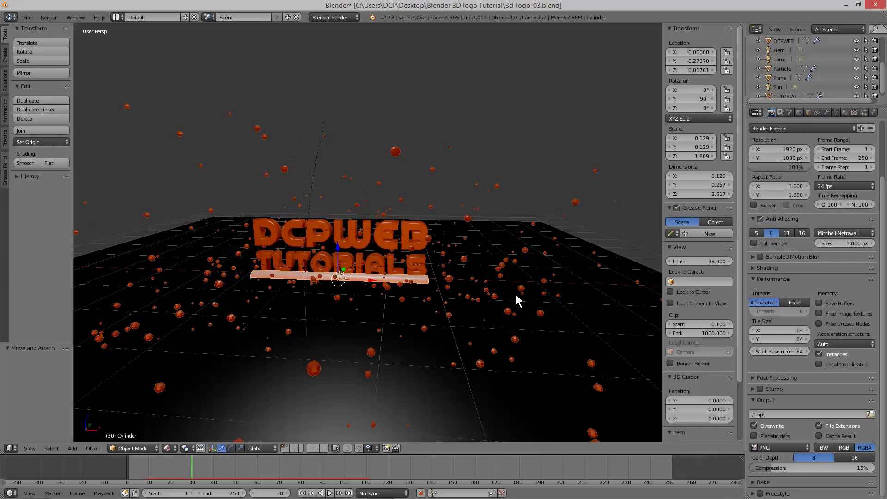
Render frame 30 at full 1920×1080 with F12 and zoom the Render Result to inspect it
key(F12)
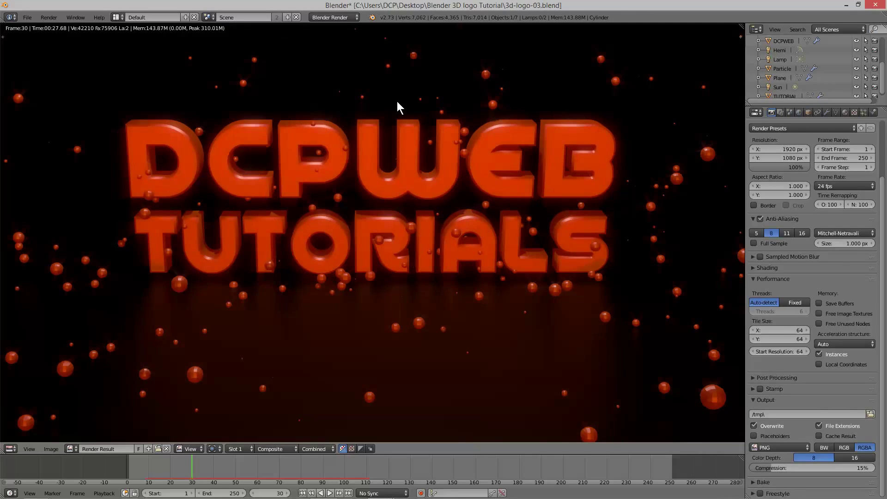
scroll(359, 188, down, 2)
scroll(359, 187, up, 1)
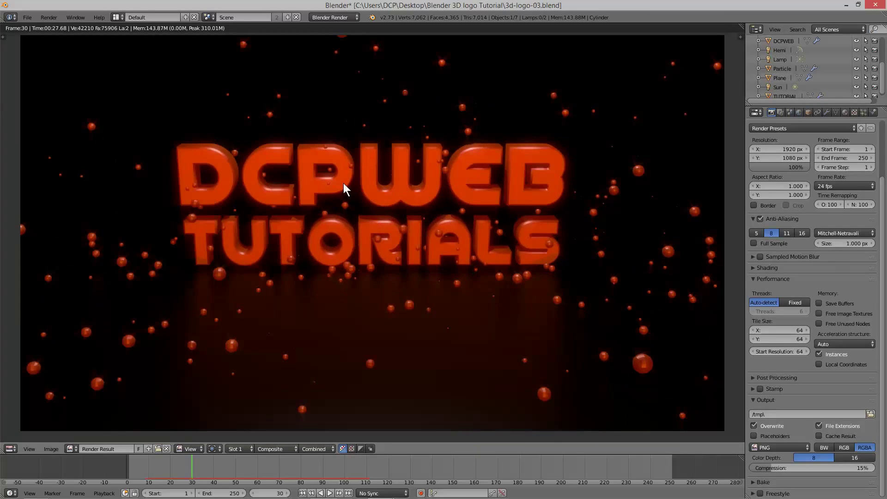